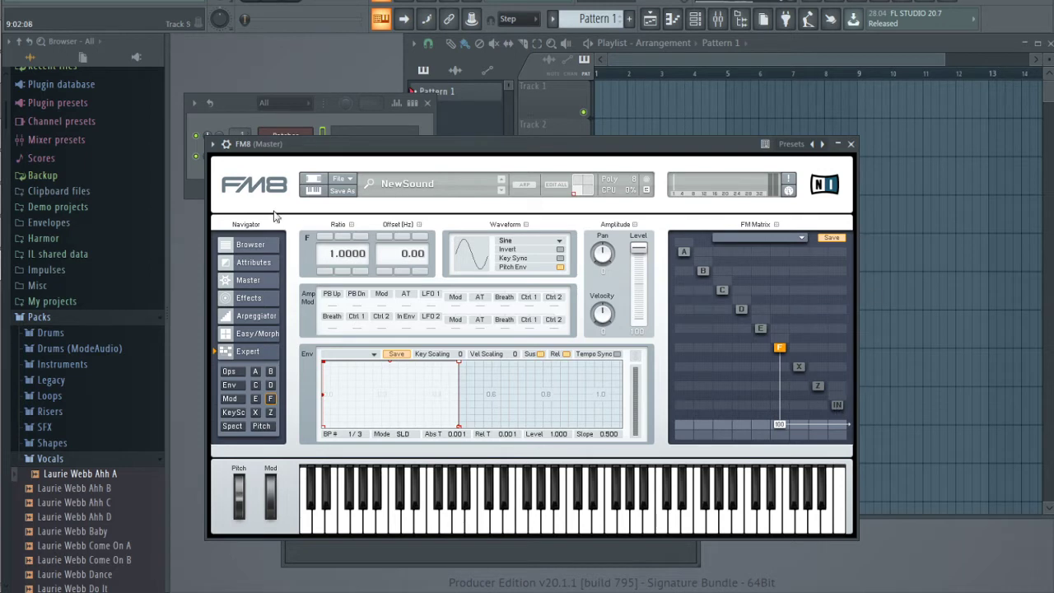
- Close the standalone FM8 instrument's window and bring up the Patcher channel's map
{"action": "left_click", "coordinate": [838, 406]}
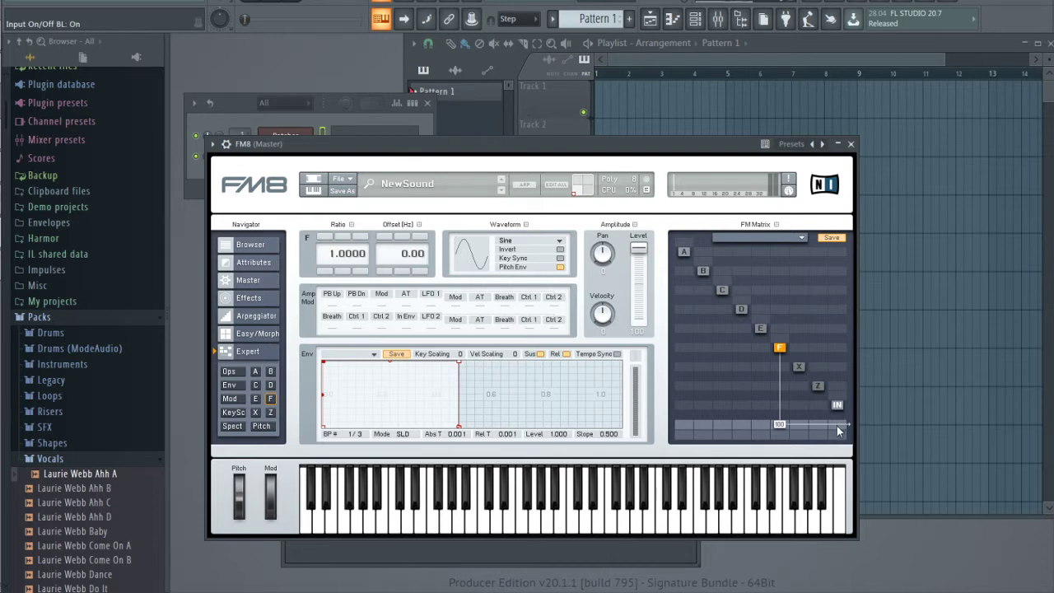
{"action": "left_click", "coordinate": [851, 145]}
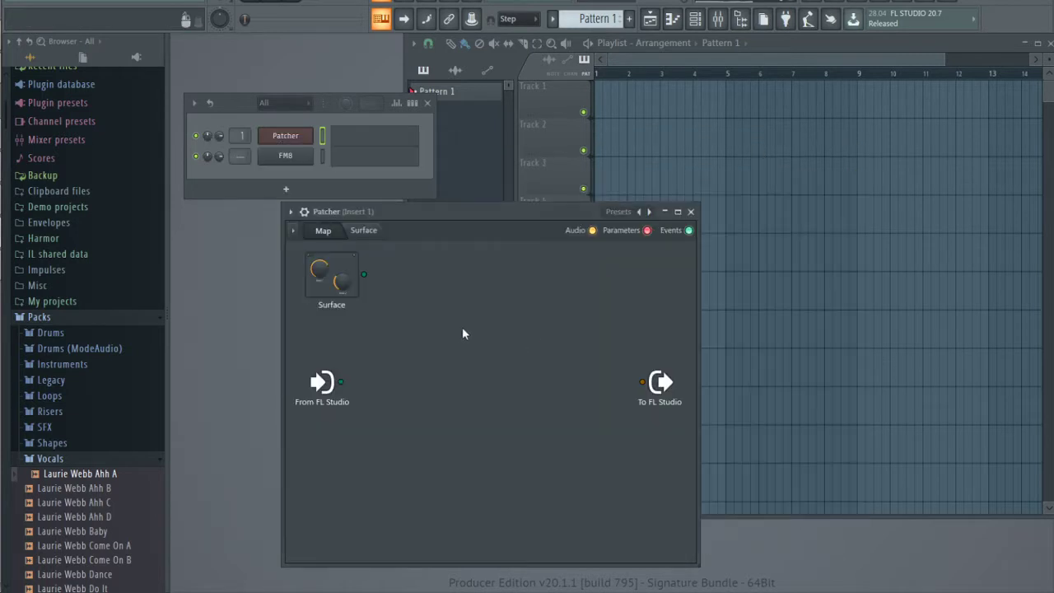
{"action": "left_click", "coordinate": [286, 137]}
- Add the FM8 FX effect to the Patcher map and route its audio output to To FL Studio
{"action": "right_click", "coordinate": [471, 320]}
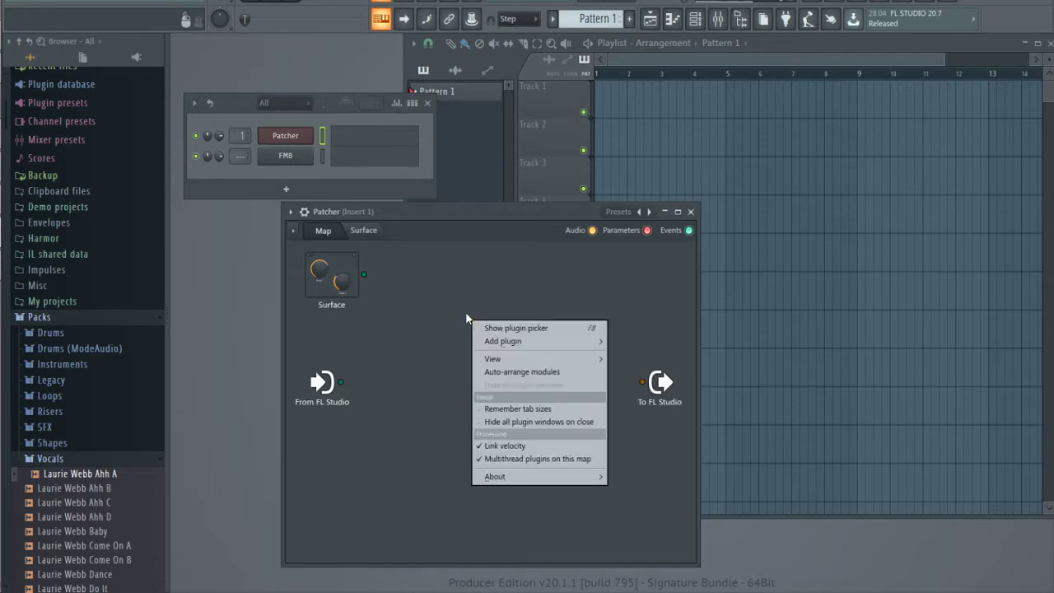
{"action": "mouse_move", "coordinate": [511, 341]}
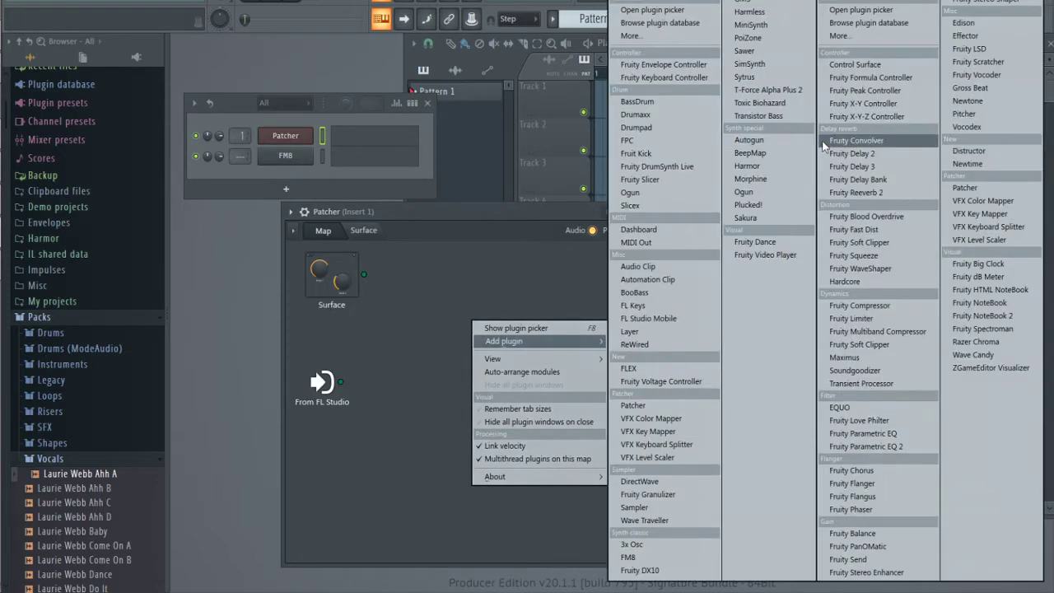
{"action": "left_click", "coordinate": [870, 36]}
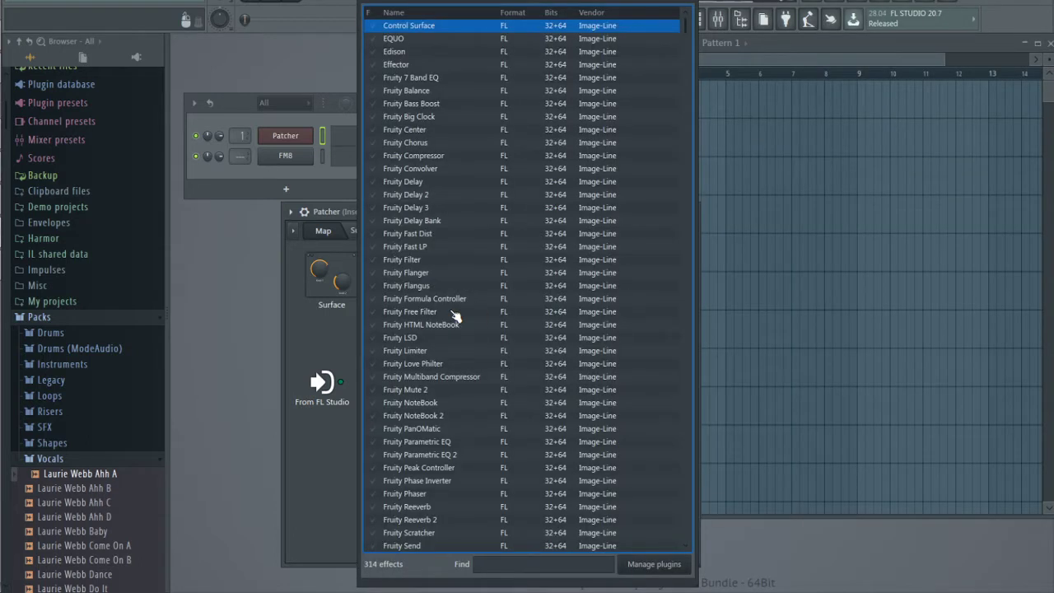
{"action": "type", "text": "fm8"}
{"action": "double_click", "coordinate": [425, 27]}
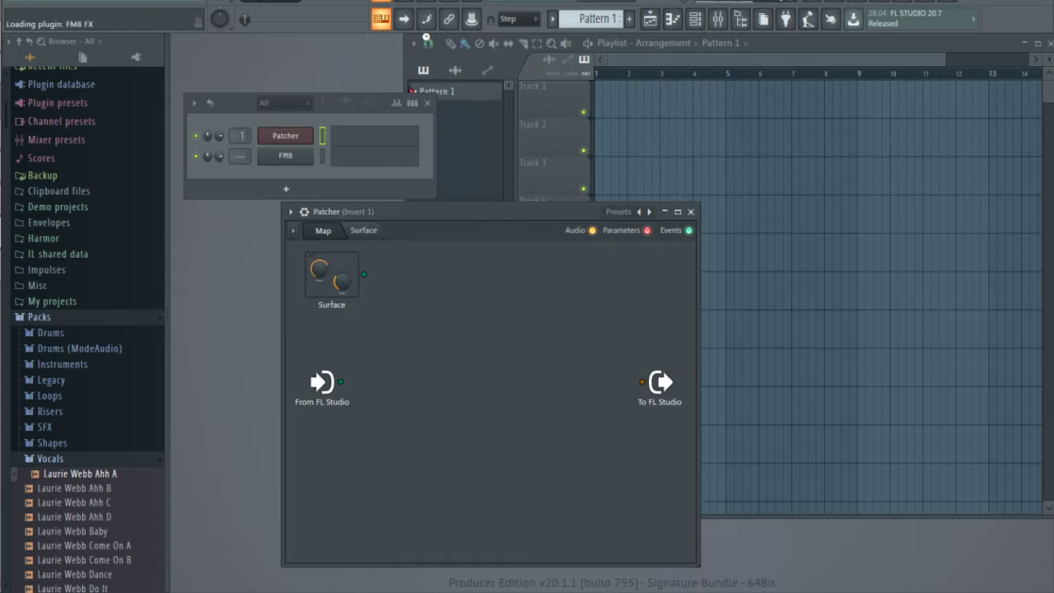
{"action": "left_click_drag", "start_coordinate": [459, 375], "coordinate": [643, 382]}
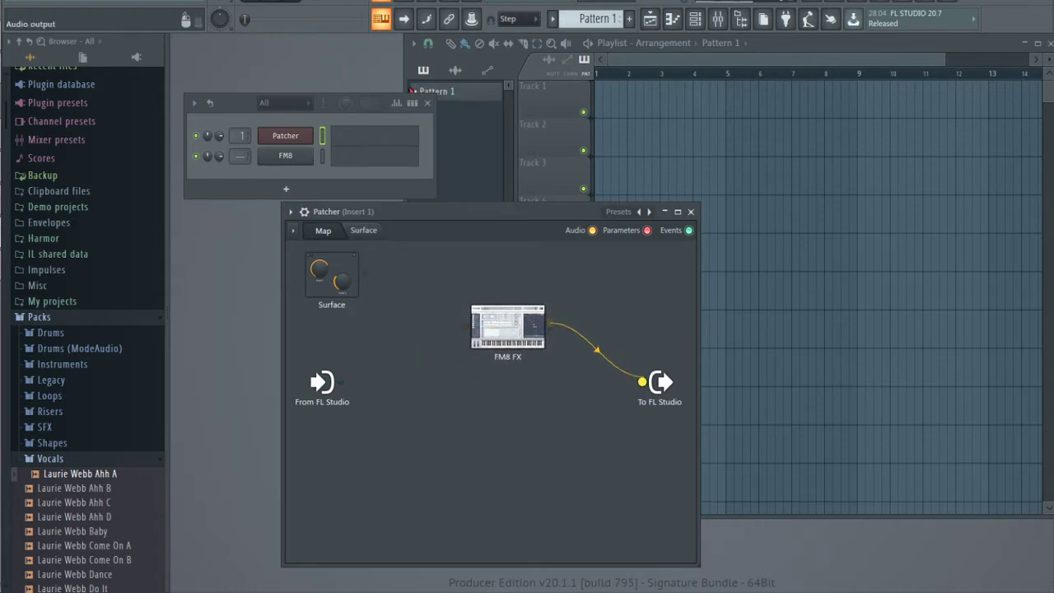
{"action": "left_click_drag", "start_coordinate": [527, 347], "coordinate": [521, 354]}
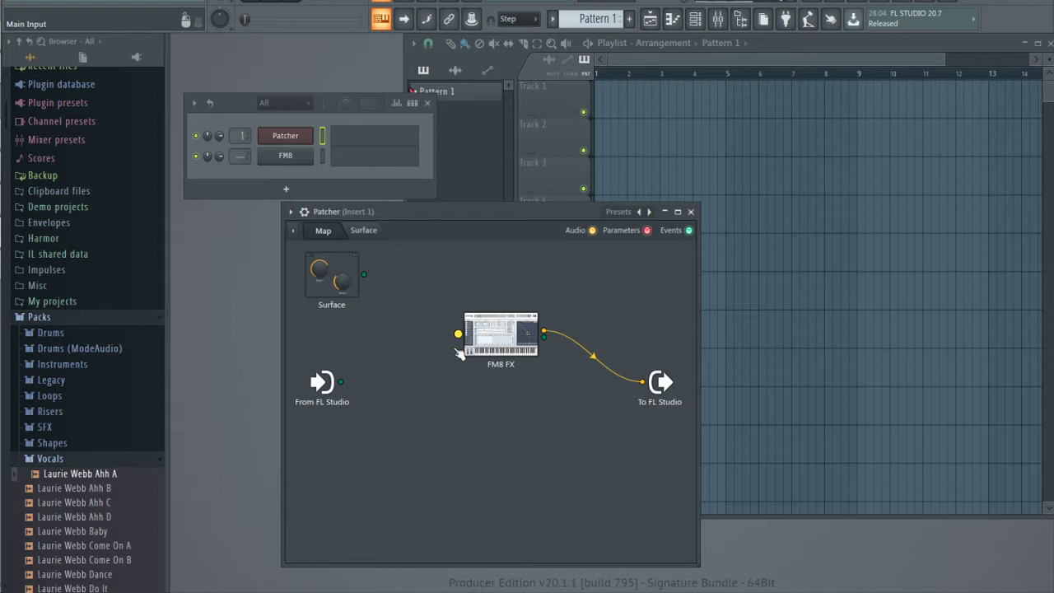
- Set the FM8 FX MIDI input port to 0, connect the From FL Studio notes to it and play a test note
{"action": "double_click", "coordinate": [500, 336]}
{"action": "left_click", "coordinate": [232, 91]}
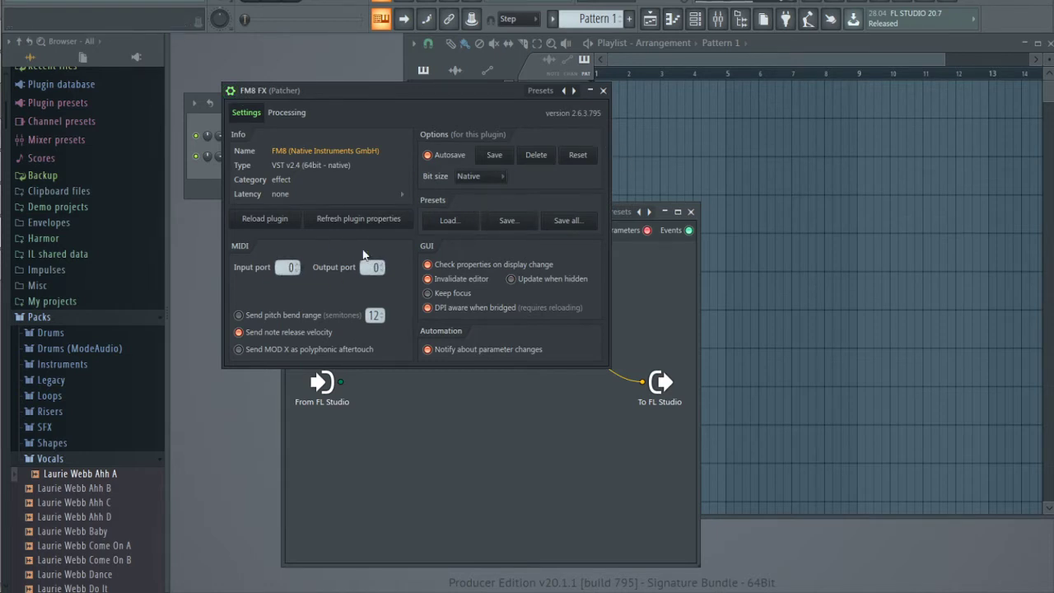
{"action": "left_click", "coordinate": [603, 90]}
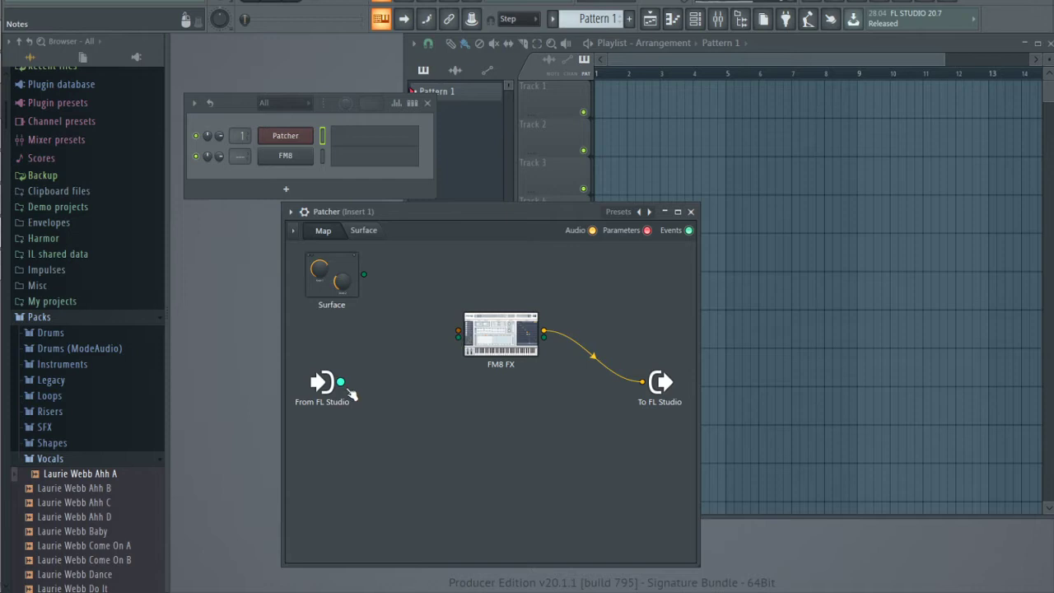
{"action": "left_click_drag", "start_coordinate": [346, 389], "coordinate": [459, 336]}
{"action": "key", "text": "z"}
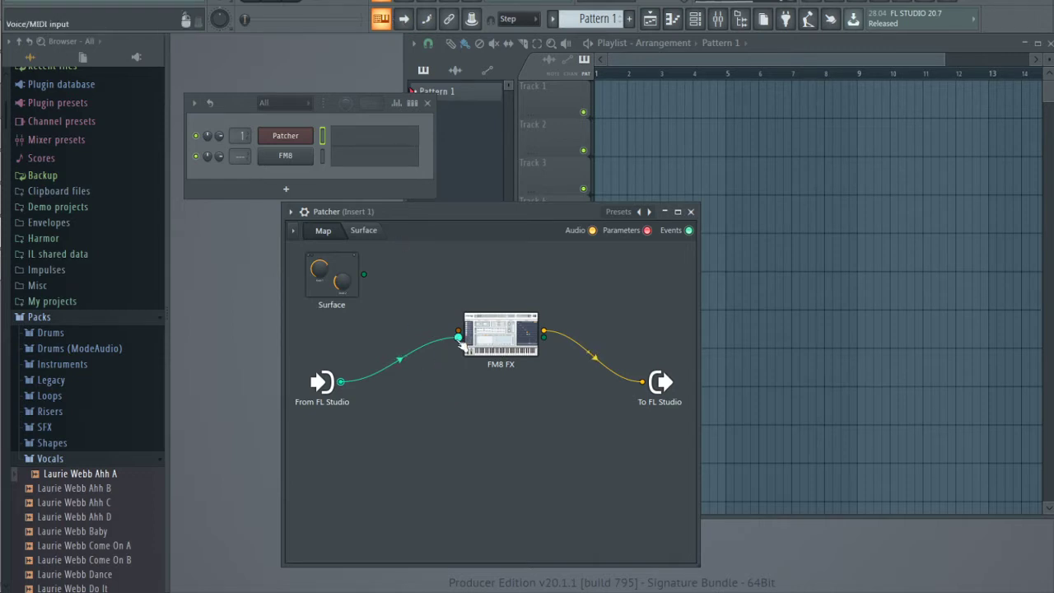
- Disconnect FM8 FX's note input and audio output, and insert MIDI Out between From FL Studio and FM8 FX
{"action": "left_click_drag", "start_coordinate": [459, 337], "coordinate": [433, 397]}
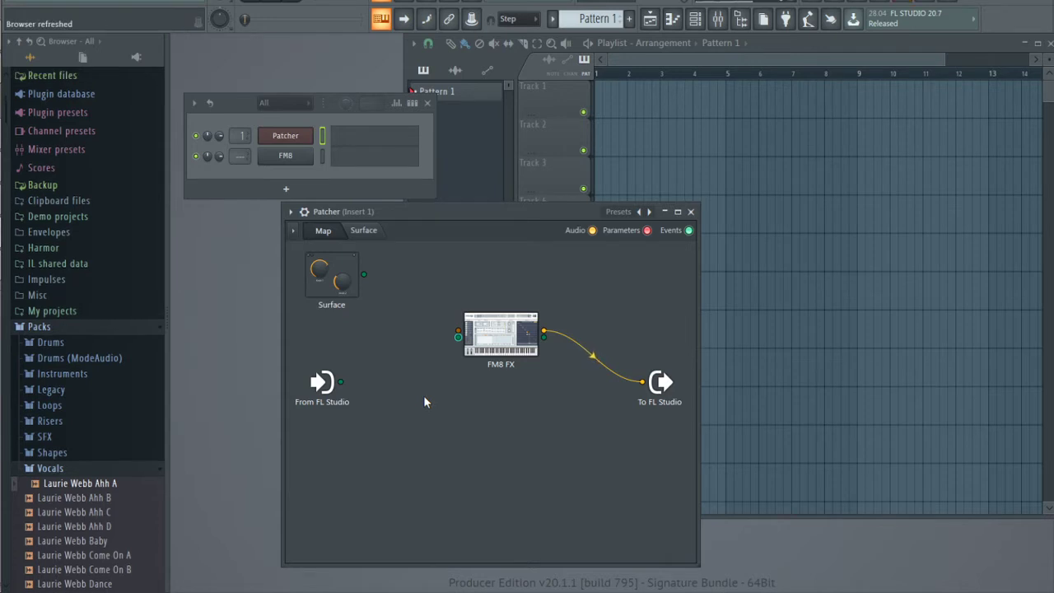
{"action": "left_click_drag", "start_coordinate": [544, 333], "coordinate": [583, 417]}
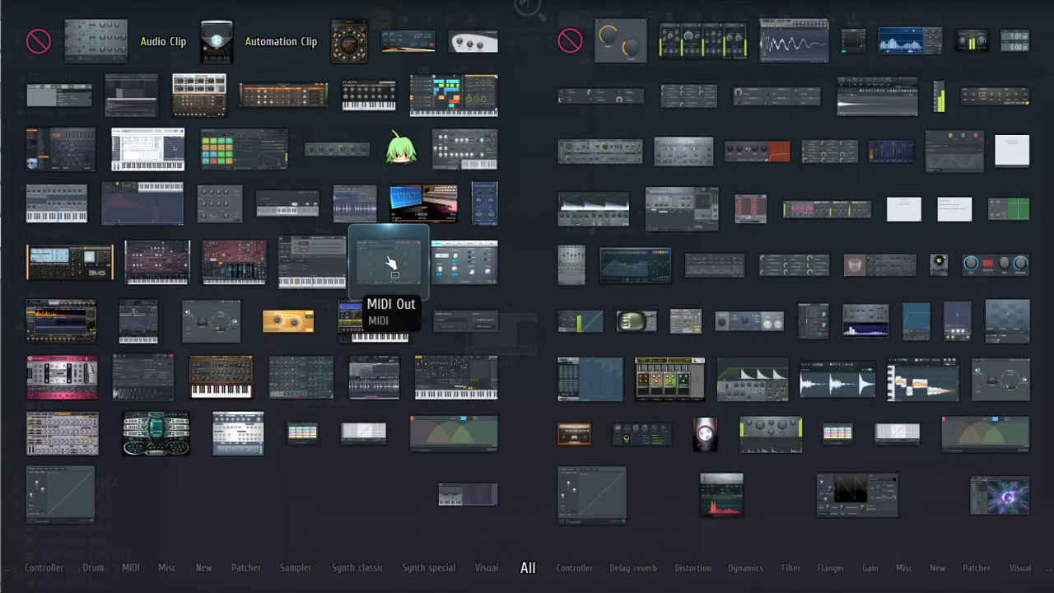
{"action": "left_click_drag", "start_coordinate": [391, 262], "coordinate": [459, 338]}
- Set the MIDI Out module's output port to 0 and close its settings
{"action": "double_click", "coordinate": [403, 426]}
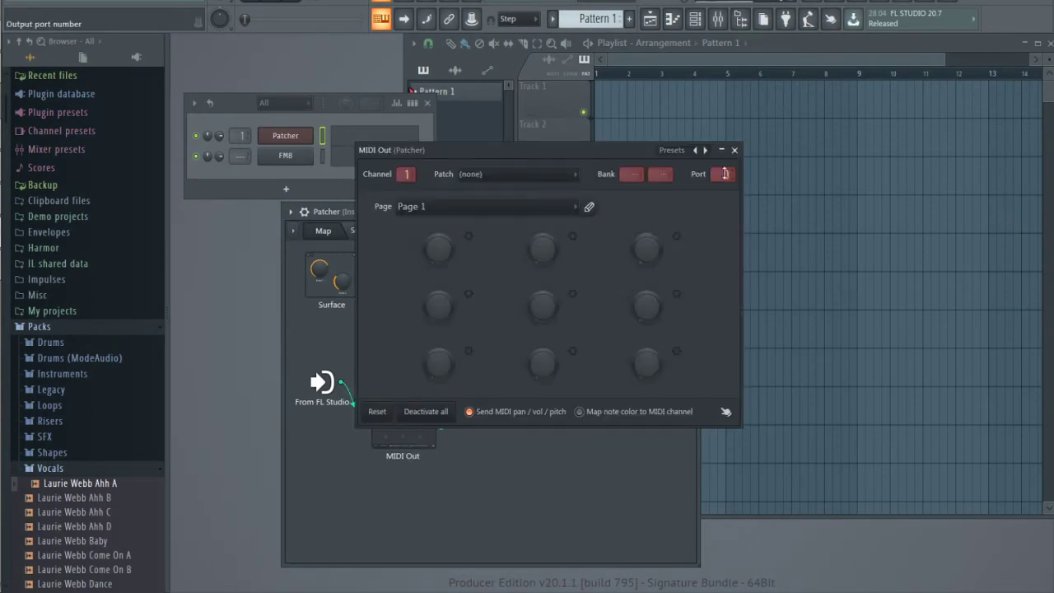
{"action": "left_click_drag", "start_coordinate": [725, 175], "coordinate": [725, 169]}
{"action": "scroll", "coordinate": [723, 173], "scroll_direction": "down", "scroll_amount": 1}
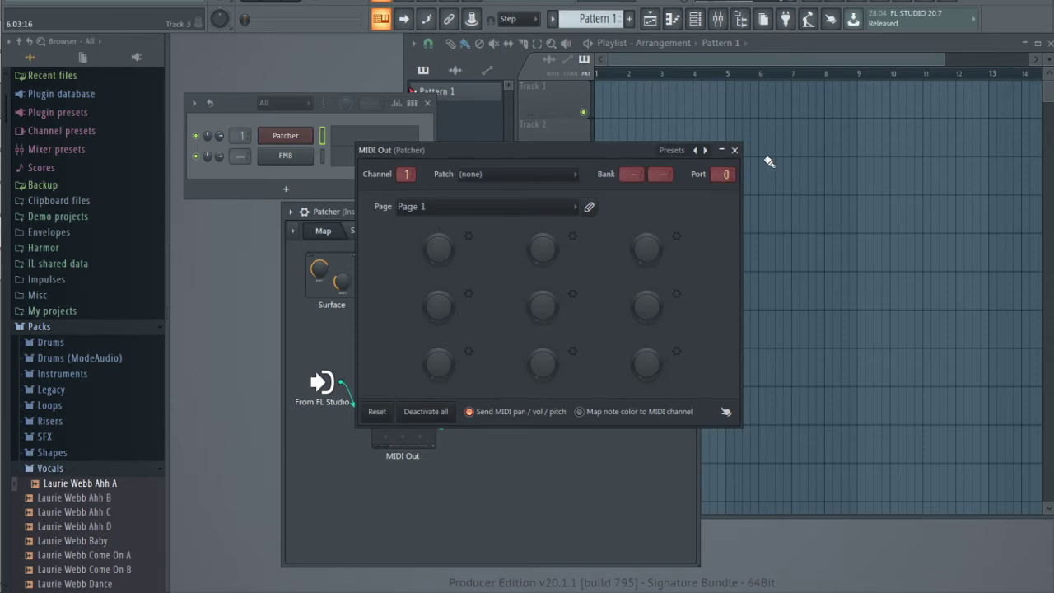
{"action": "left_click", "coordinate": [735, 150]}
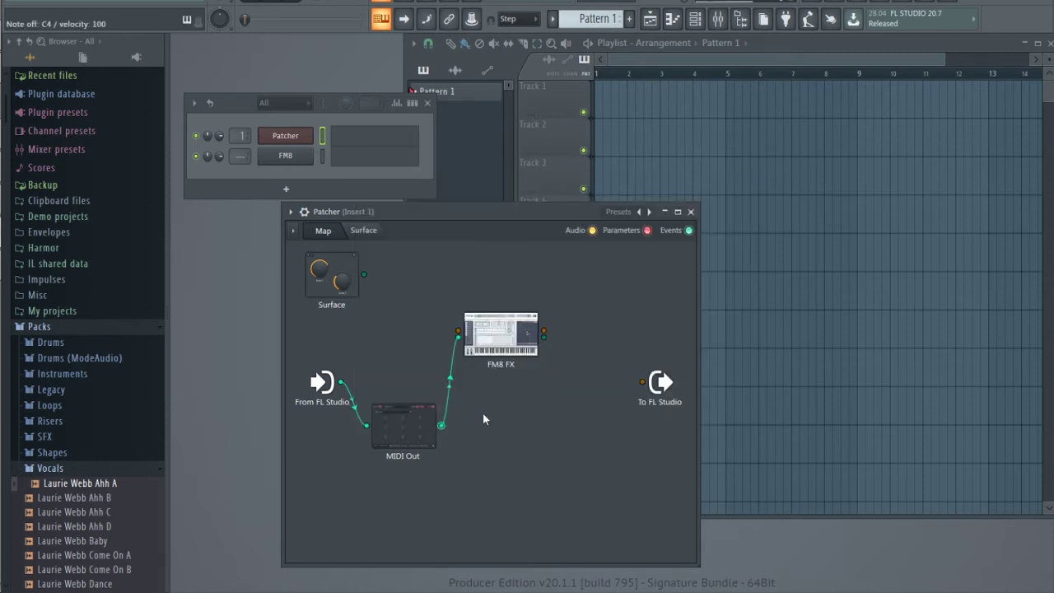
- Reconnect FM8 FX's audio output to To FL Studio and tidy the placement of MIDI Out and FM8 FX
{"action": "left_click_drag", "start_coordinate": [618, 367], "coordinate": [643, 382]}
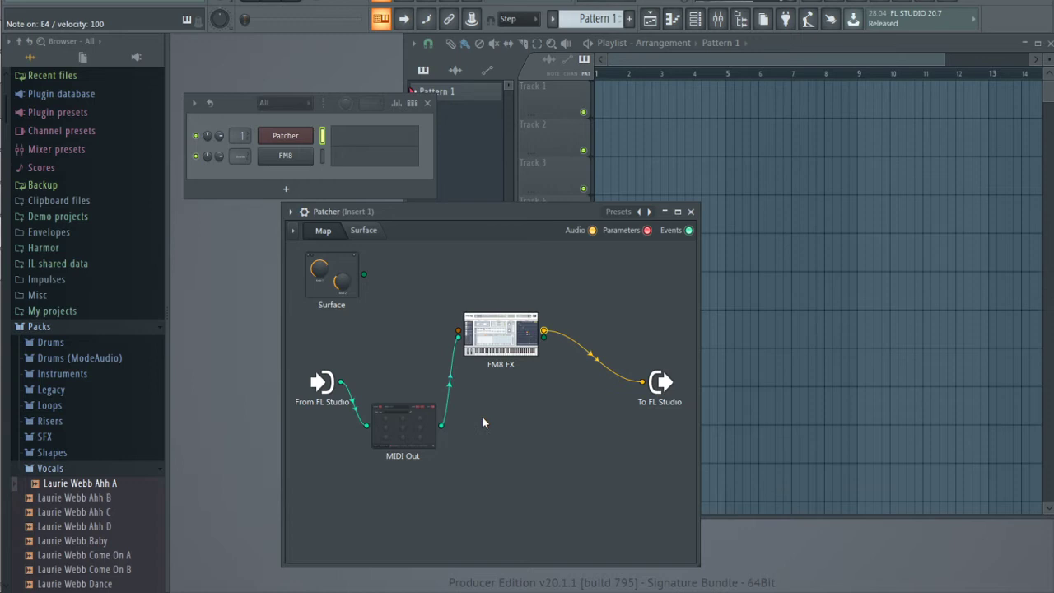
{"action": "left_click_drag", "start_coordinate": [424, 424], "coordinate": [426, 416]}
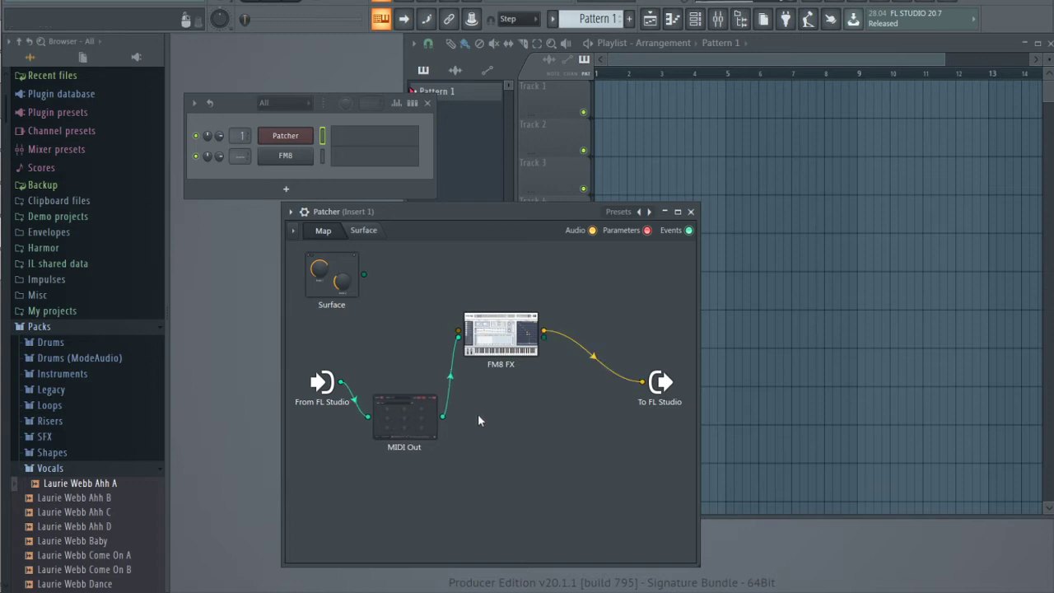
{"action": "left_click_drag", "start_coordinate": [504, 346], "coordinate": [524, 394]}
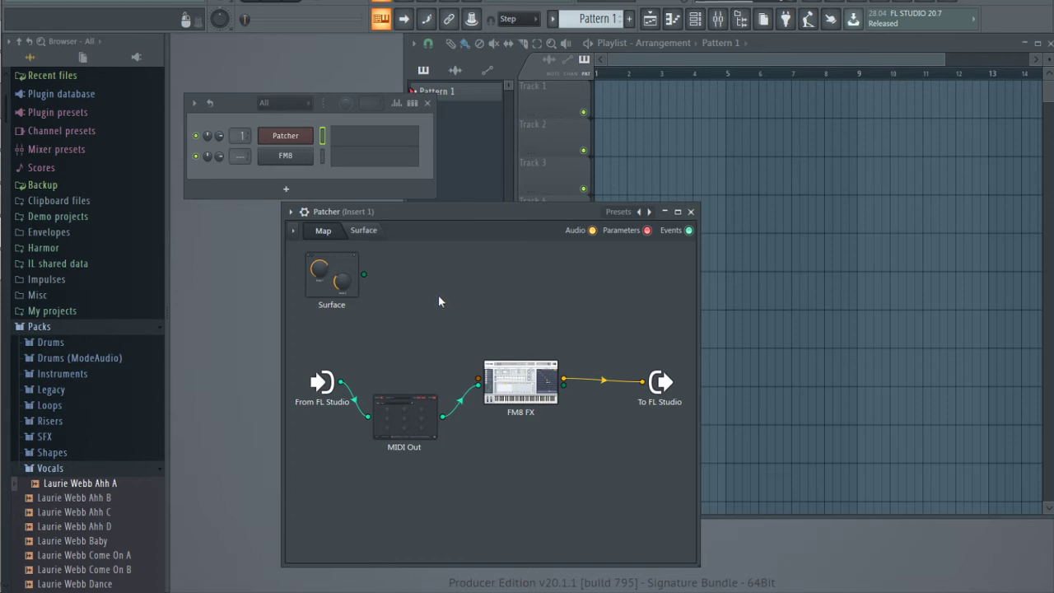
- Add Wave Traveller to the map, feeding it notes from From FL Studio and routing its audio into FM8 FX
{"action": "key", "text": "F8"}
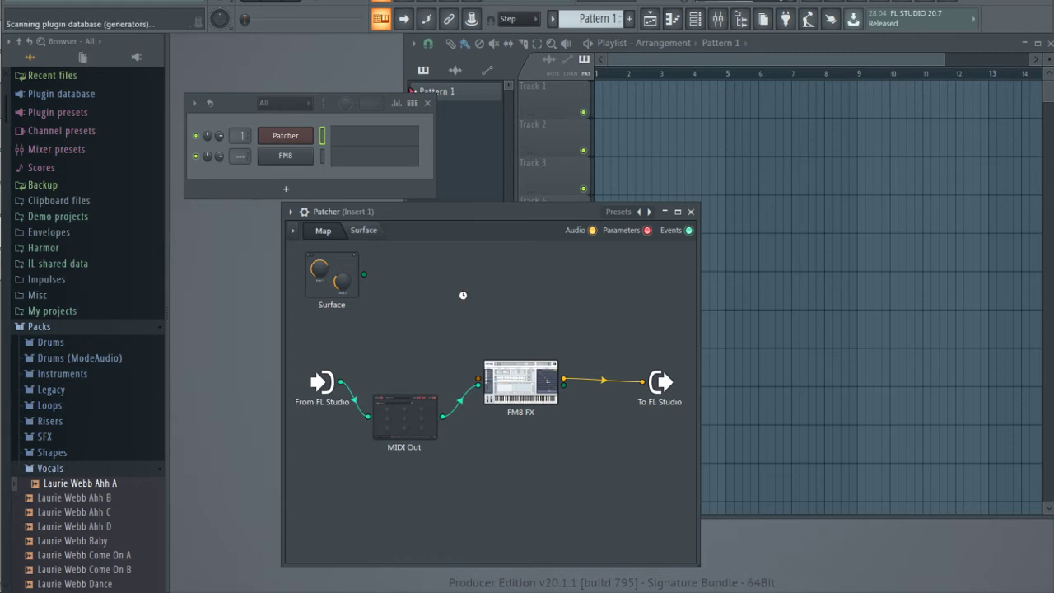
{"action": "left_click_drag", "start_coordinate": [483, 496], "coordinate": [500, 377]}
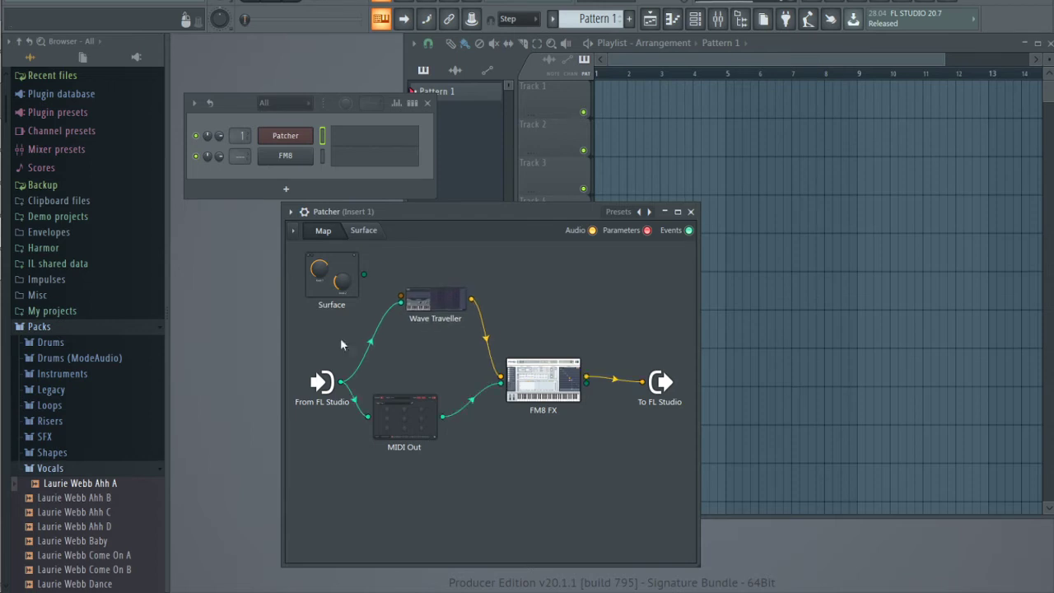
- Load the Laurie Webb Ahh A vocal sample into Wave Traveller and preview the patch
{"action": "double_click", "coordinate": [439, 306]}
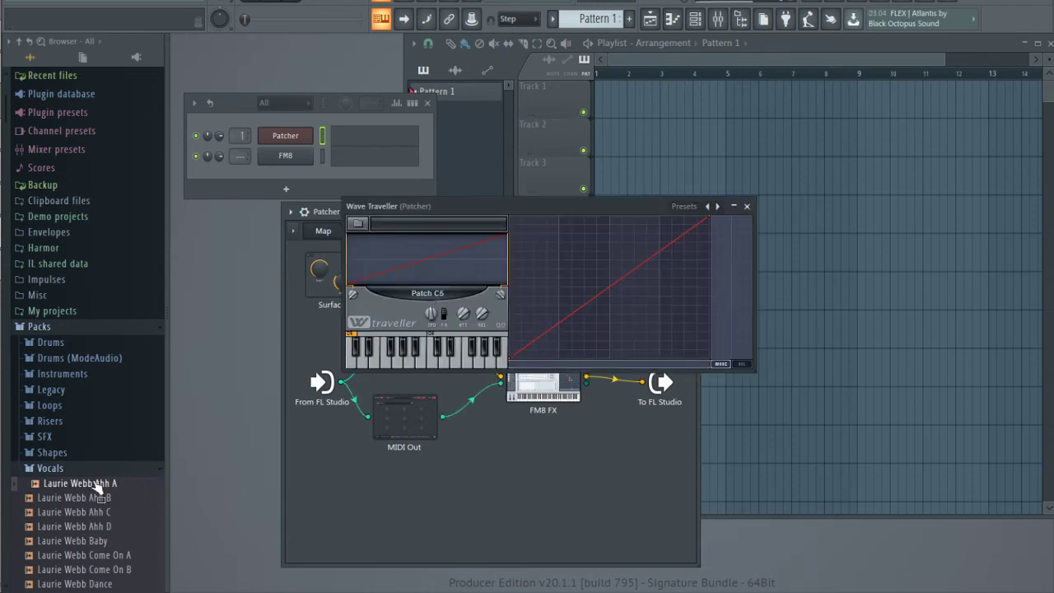
{"action": "left_click_drag", "start_coordinate": [97, 487], "coordinate": [567, 282]}
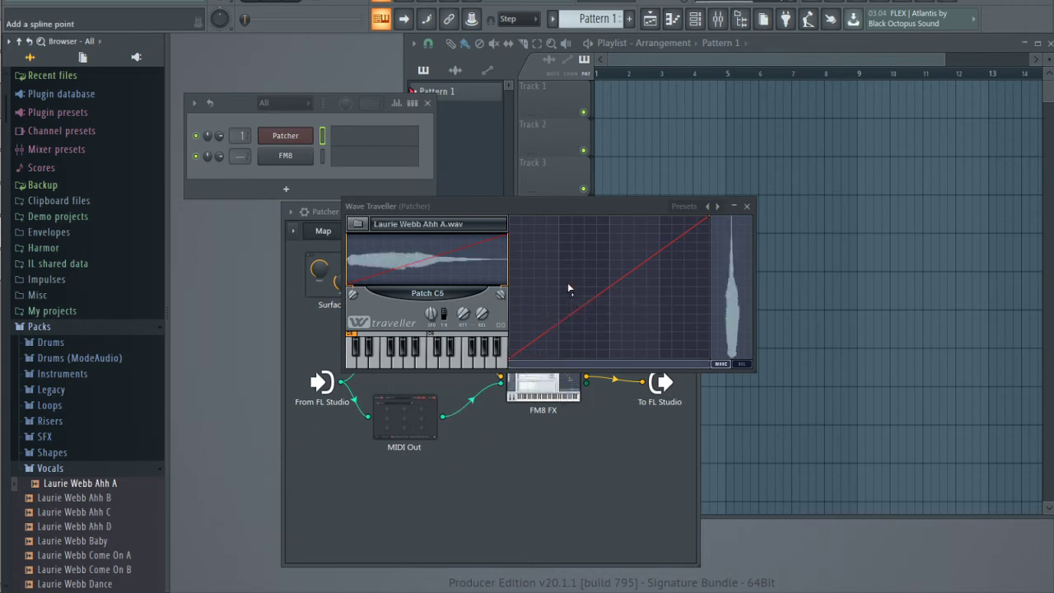
{"action": "left_click", "coordinate": [359, 368]}
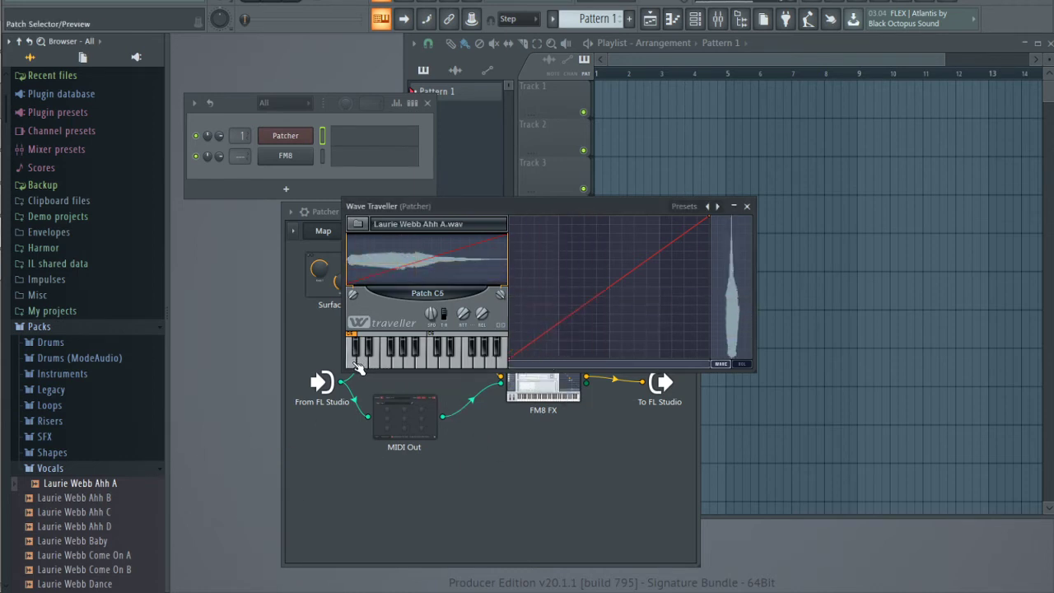
{"action": "left_click", "coordinate": [747, 207]}
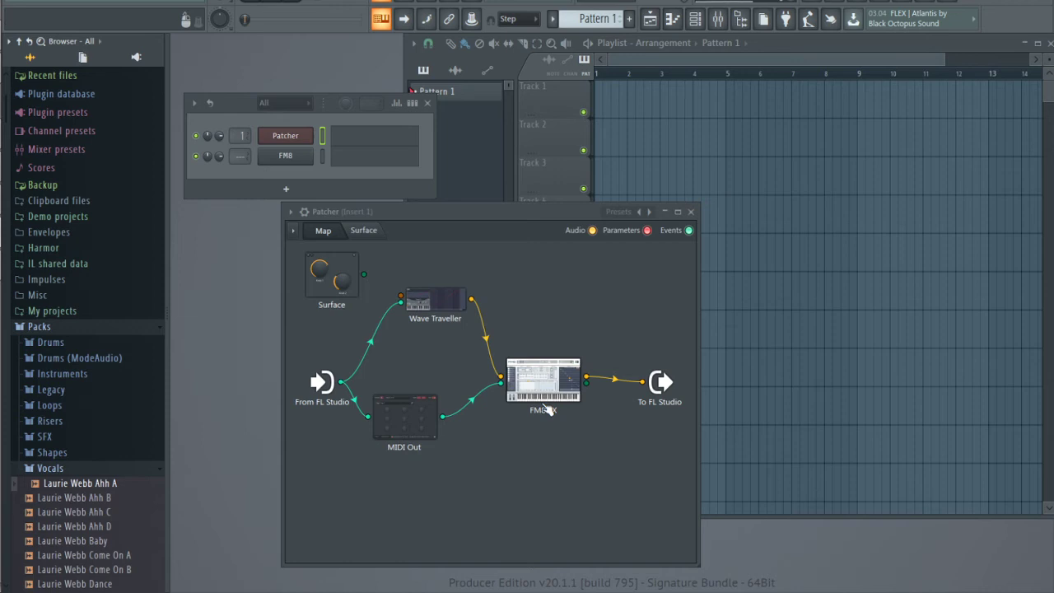
- In FM8 FX's expert matrix, send IN to the output at 100 and remove operator F's output
{"action": "double_click", "coordinate": [547, 388]}
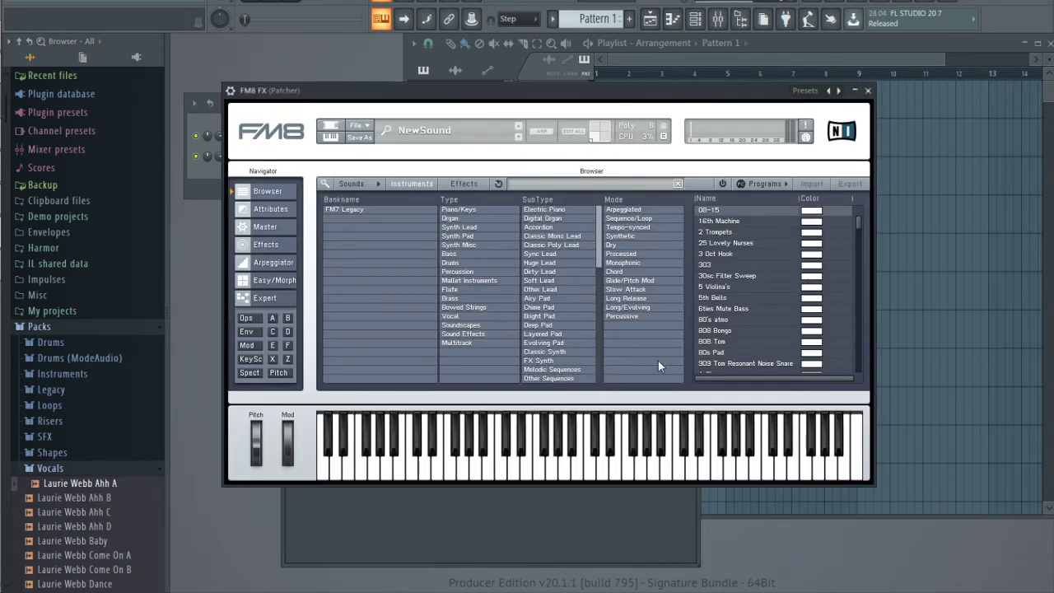
{"action": "left_click", "coordinate": [274, 298]}
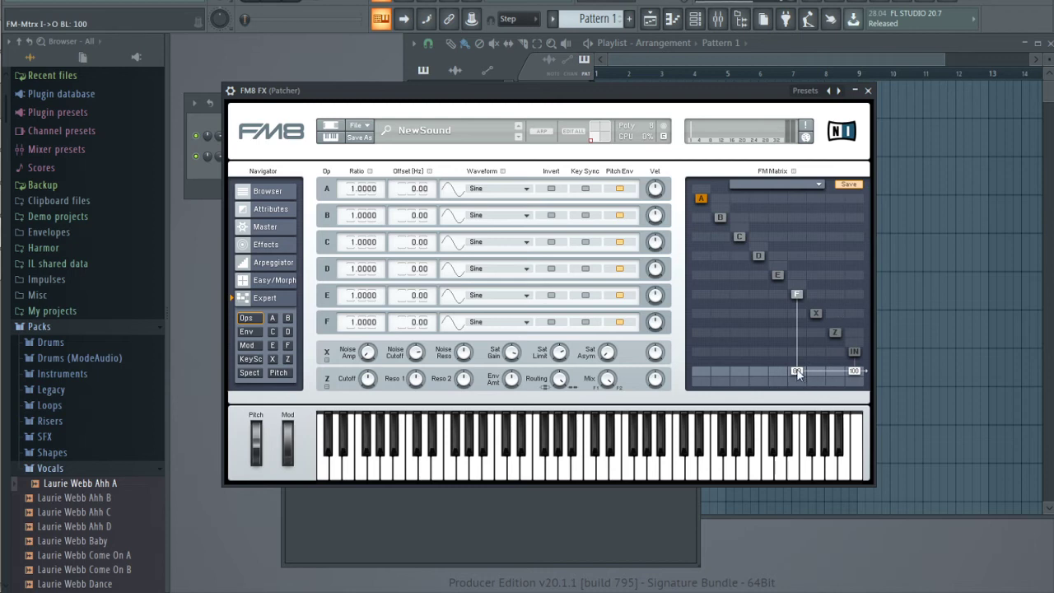
{"action": "left_click_drag", "start_coordinate": [797, 375], "coordinate": [797, 499]}
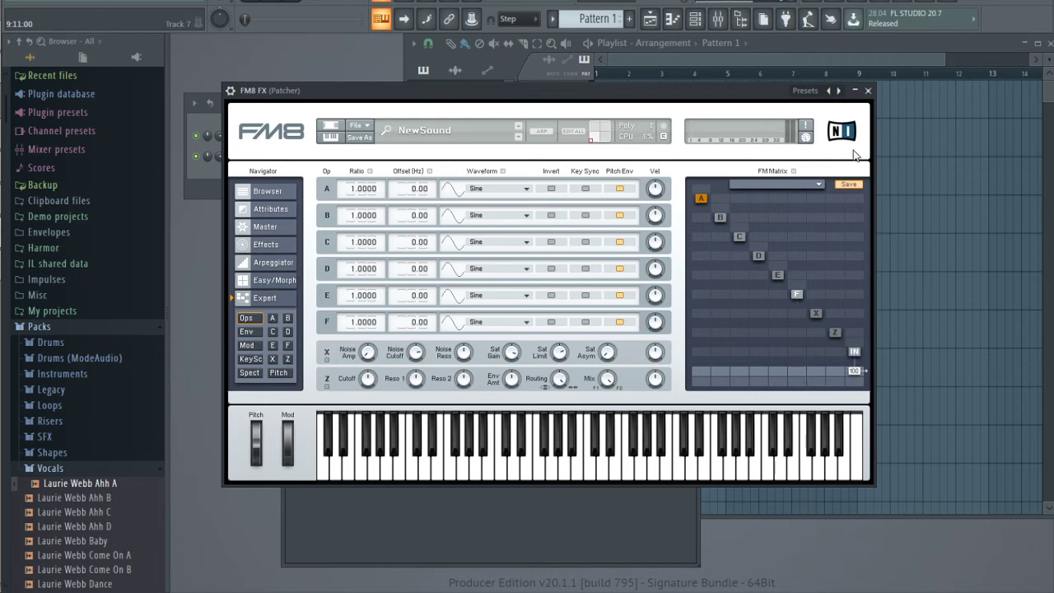
{"action": "left_click", "coordinate": [868, 90]}
- Choose a preset playback speed for the Wave Traveller patch and preview the sample
{"action": "double_click", "coordinate": [445, 234]}
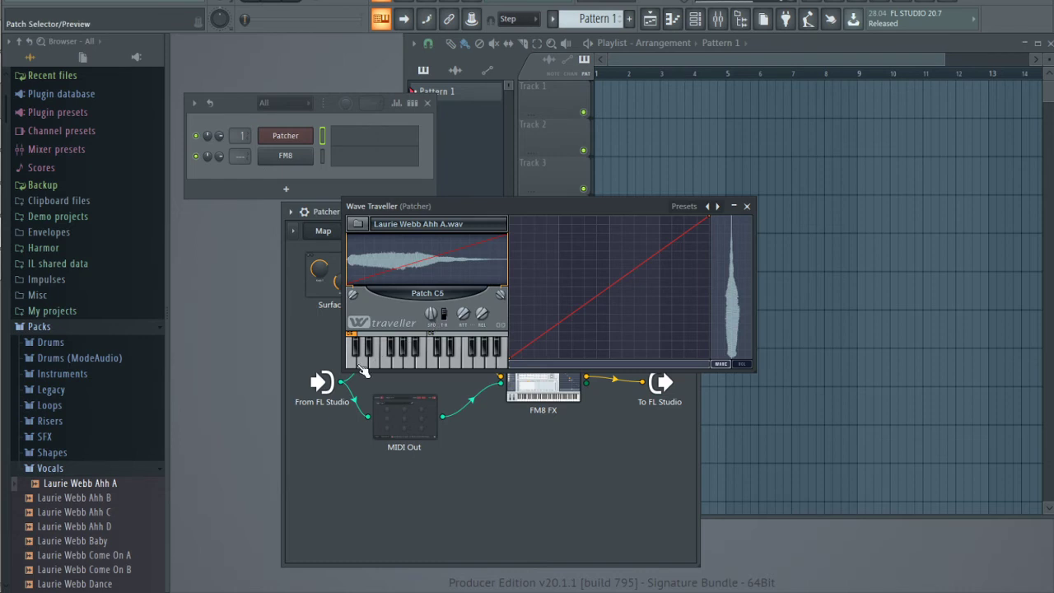
{"action": "left_click", "coordinate": [355, 364]}
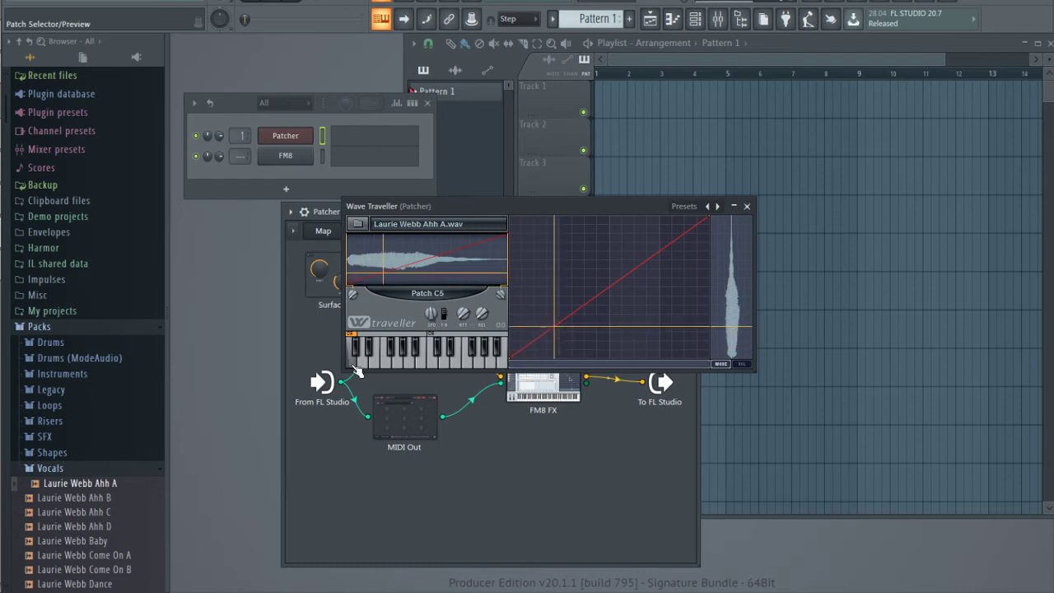
{"action": "right_click", "coordinate": [433, 315]}
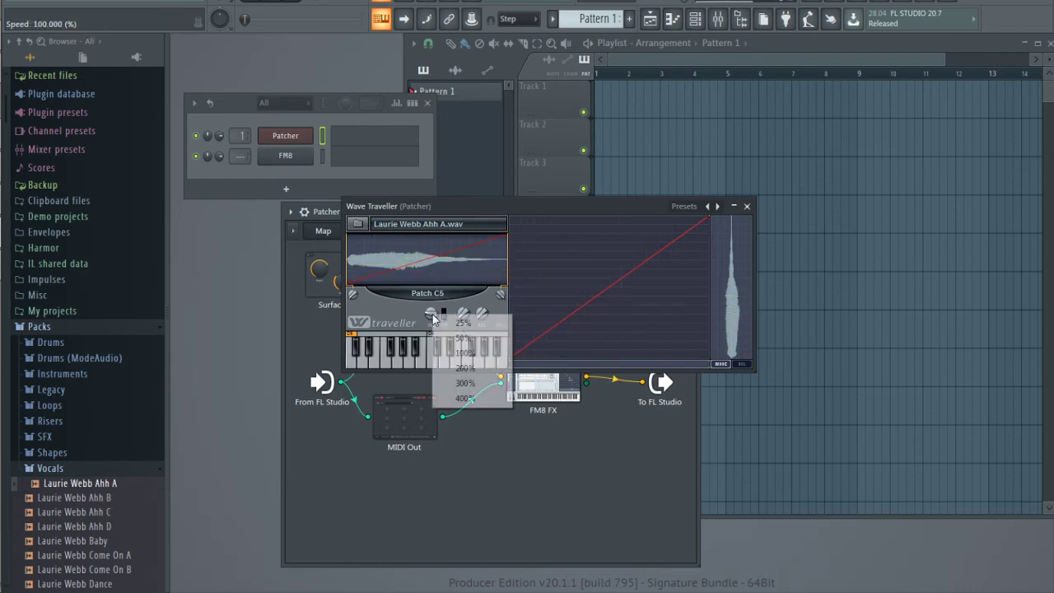
{"action": "left_click", "coordinate": [443, 312]}
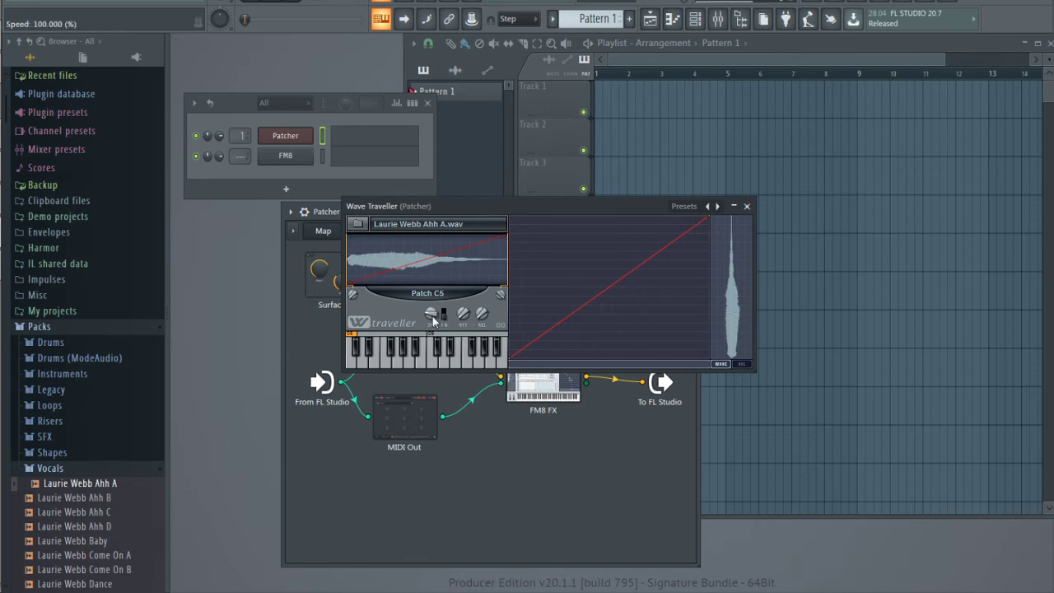
{"action": "right_click", "coordinate": [430, 315]}
{"action": "left_click", "coordinate": [464, 363]}
{"action": "left_click", "coordinate": [357, 364]}
{"action": "left_click", "coordinate": [734, 207]}
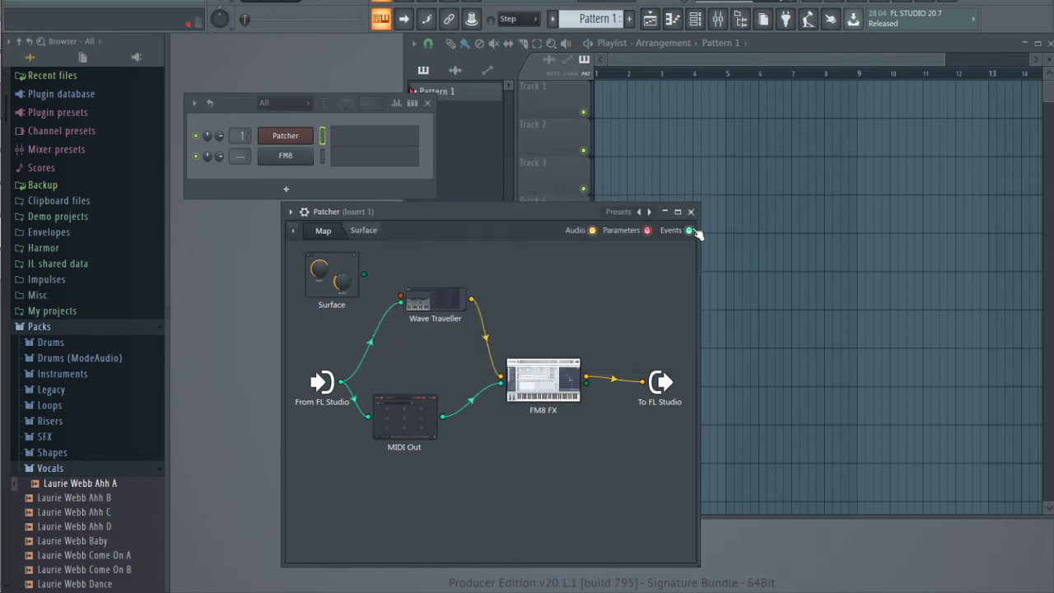
- In FM8 FX's matrix, modulate operator F with IN at about 29, leaving F without a direct output
{"action": "double_click", "coordinate": [546, 380]}
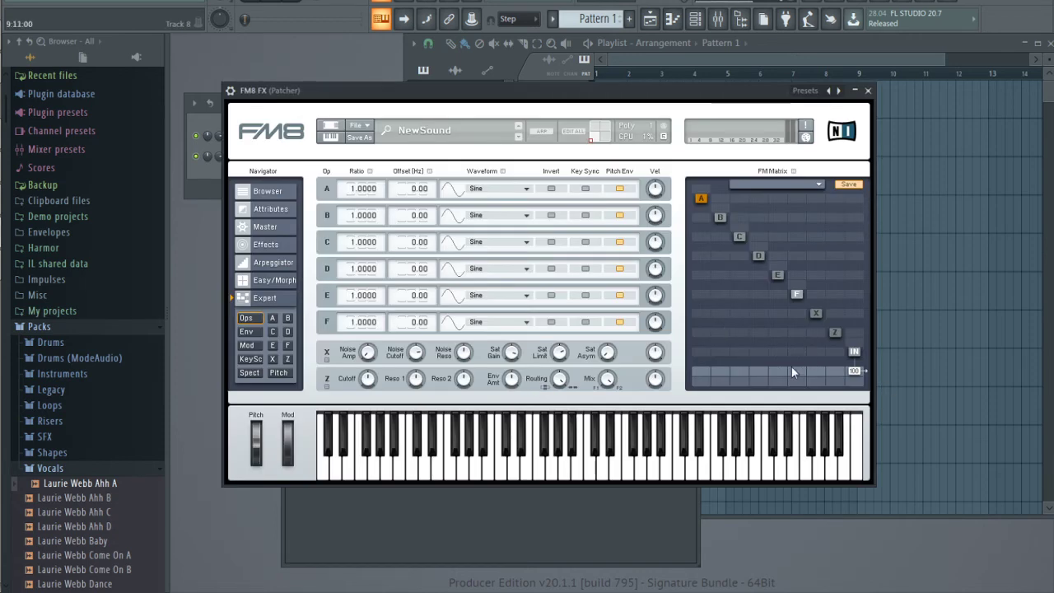
{"action": "left_click_drag", "start_coordinate": [792, 370], "coordinate": [812, 286]}
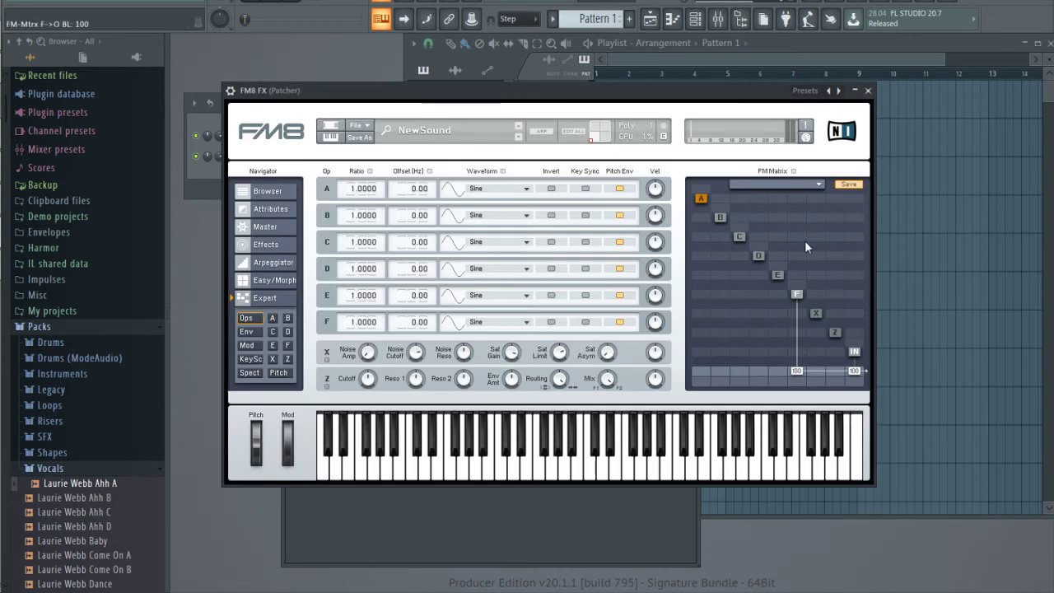
{"action": "double_click", "coordinate": [798, 372]}
{"action": "left_click_drag", "start_coordinate": [854, 293], "coordinate": [860, 275]}
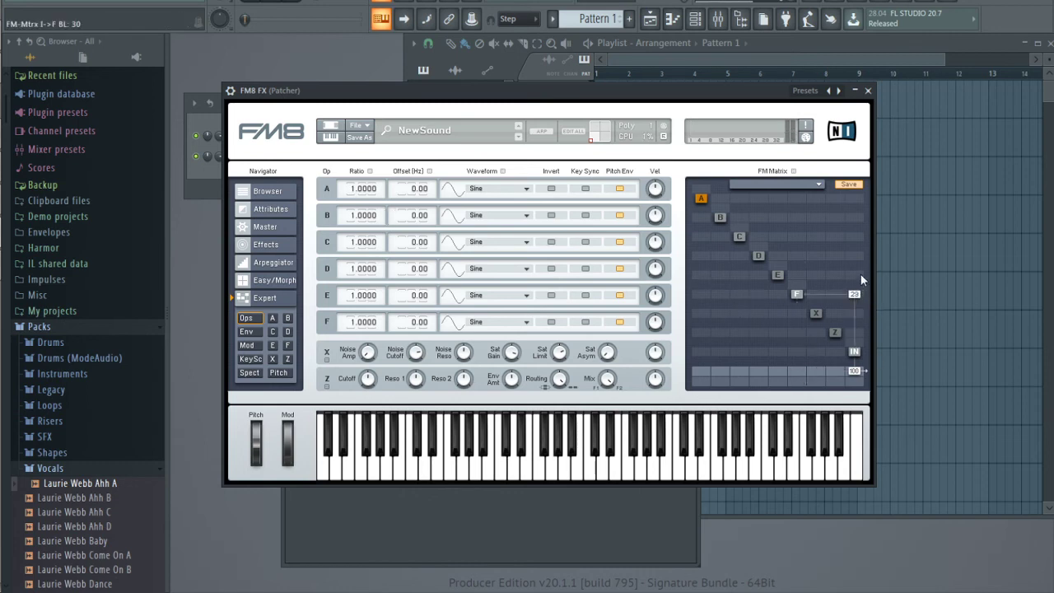
- In the FM matrix, send operator F to the output at 100, remove IN's direct output, and raise IN's modulation of F
{"action": "left_click_drag", "start_coordinate": [805, 372], "coordinate": [806, 293]}
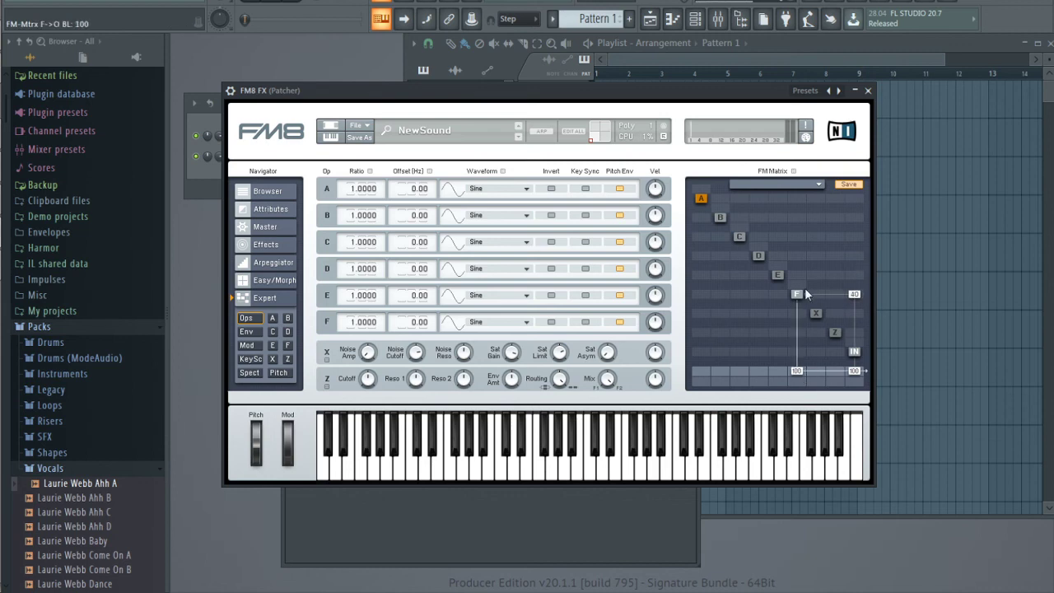
{"action": "double_click", "coordinate": [858, 372]}
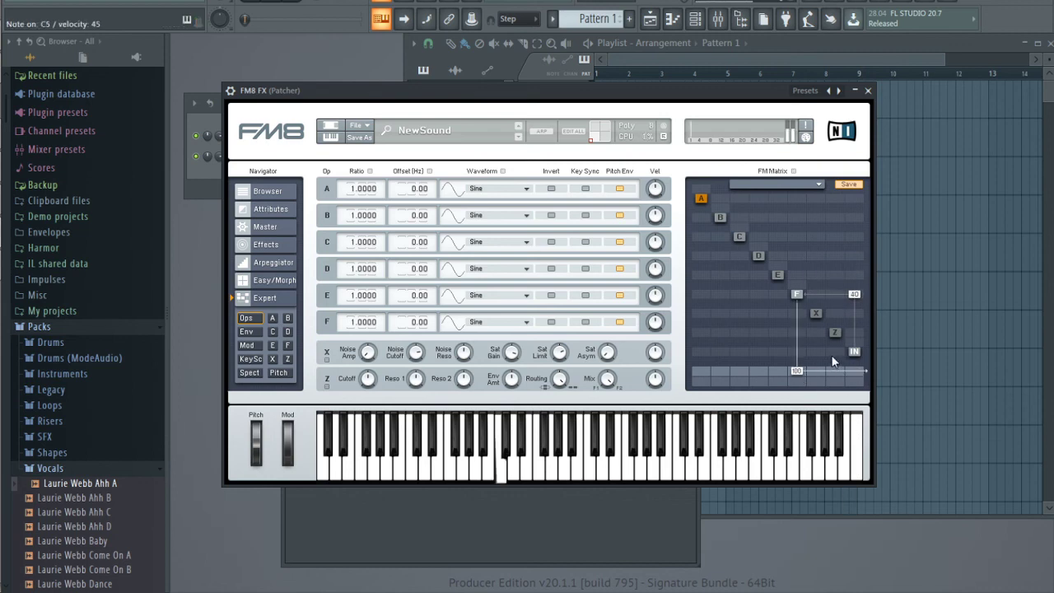
{"action": "mouse_move", "coordinate": [855, 296]}
{"action": "left_mouse_down"}
{"action": "mouse_move", "coordinate": [855, 320]}
{"action": "mouse_move", "coordinate": [857, 281]}
{"action": "left_mouse_up"}
- Replace IN's modulation of F with F modulating IN at 100, sending only IN to the output at 100
{"action": "left_click_drag", "start_coordinate": [858, 294], "coordinate": [860, 320]}
{"action": "left_click_drag", "start_coordinate": [859, 372], "coordinate": [861, 346]}
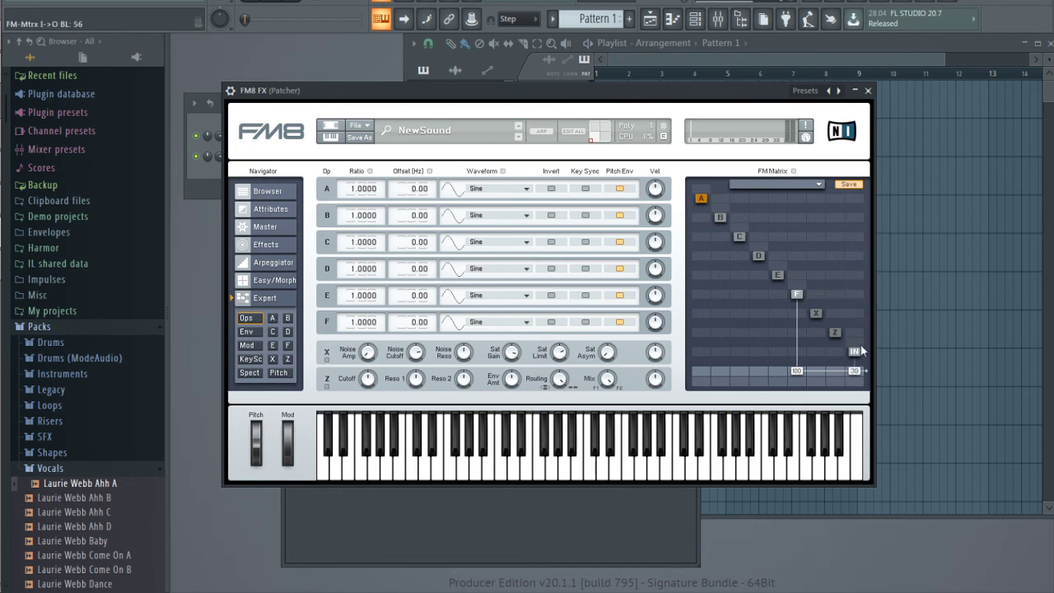
{"action": "left_click_drag", "start_coordinate": [806, 375], "coordinate": [807, 311]}
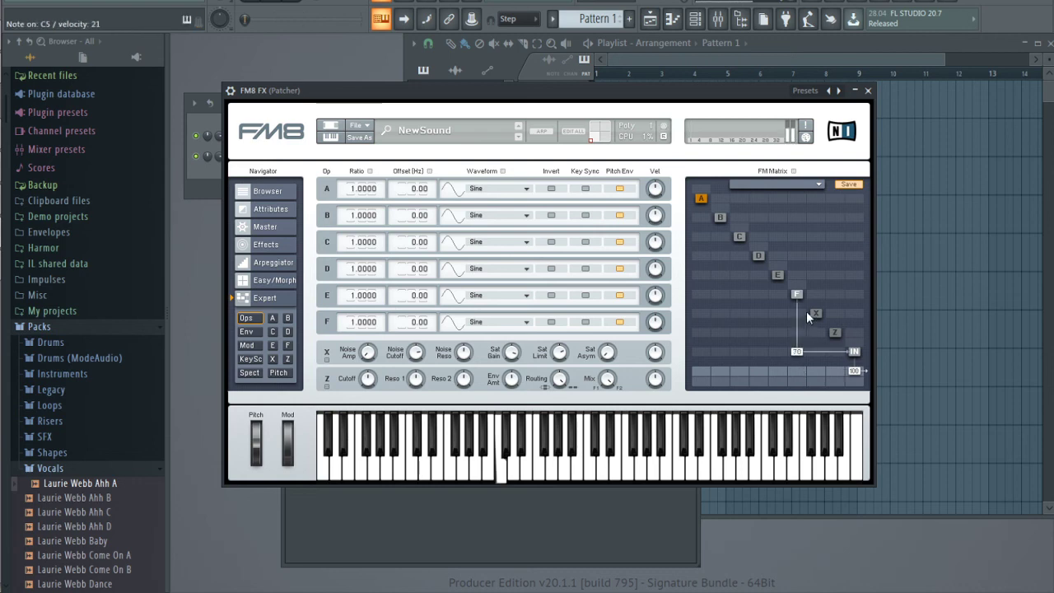
{"action": "left_click_drag", "start_coordinate": [799, 355], "coordinate": [802, 351]}
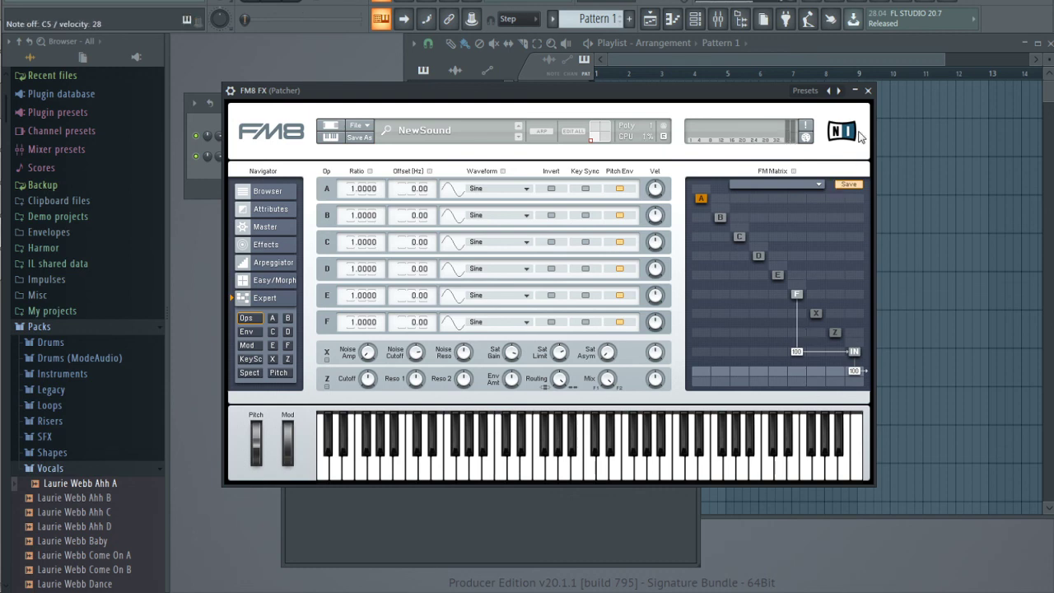
- Close the FM8 FX editor and shift the FM8 FX and MIDI Out nodes slightly toward To FL Studio in the Patcher map
{"action": "left_click", "coordinate": [868, 91]}
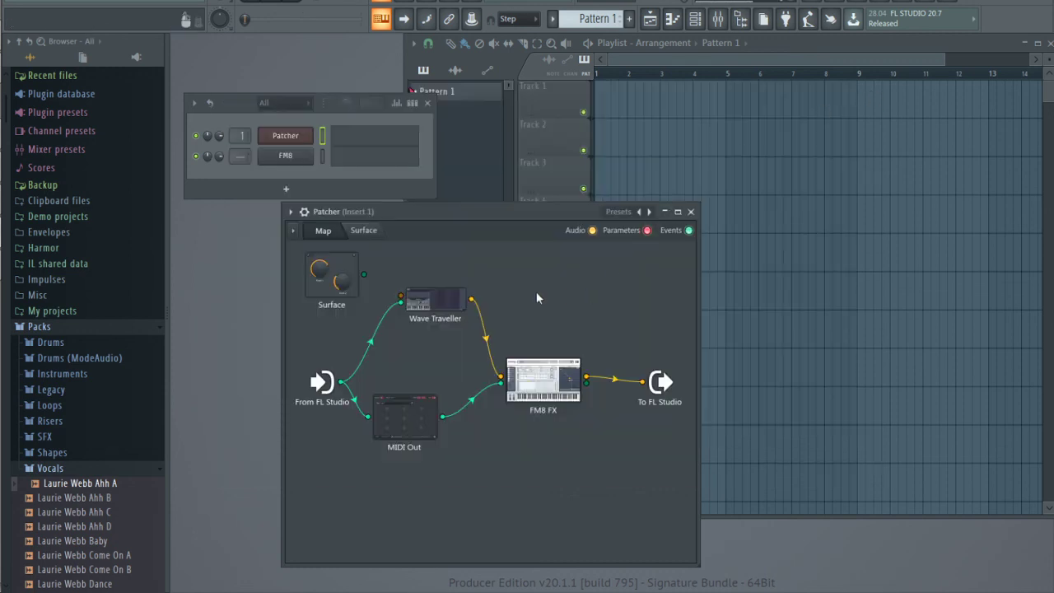
{"action": "left_click_drag", "start_coordinate": [538, 384], "coordinate": [560, 386]}
{"action": "left_click_drag", "start_coordinate": [412, 418], "coordinate": [429, 422]}
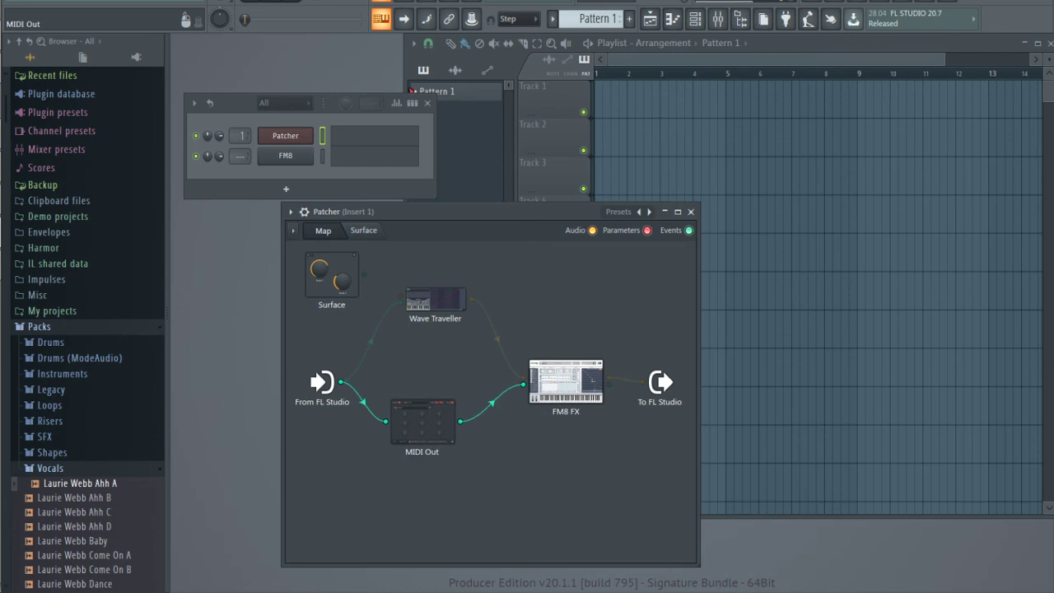